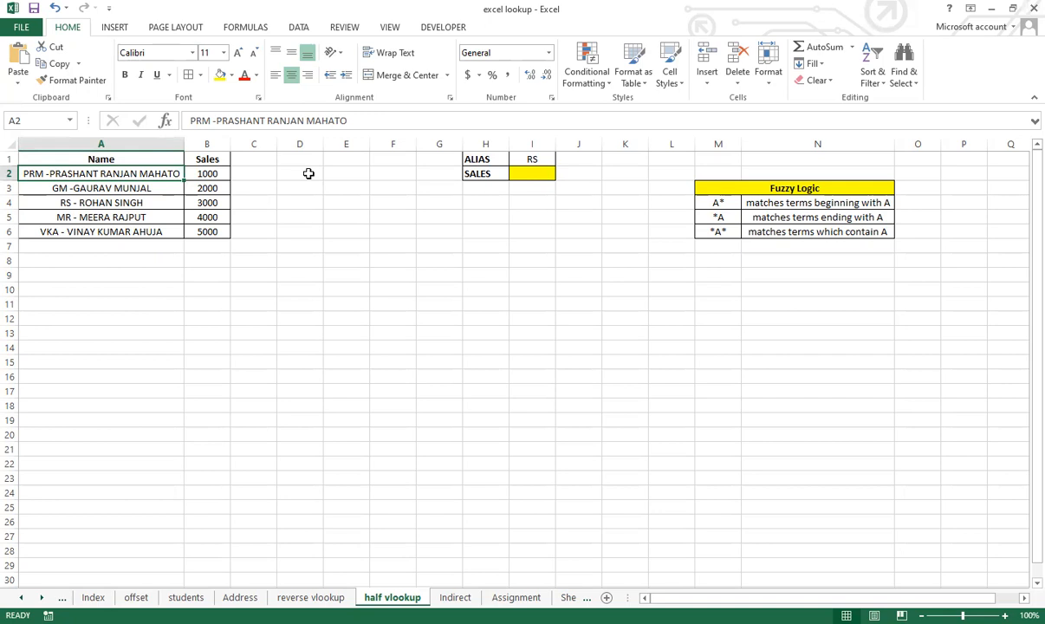
Step: Check the alias choices offered by the drop-down list in cell I1
click(479, 159)
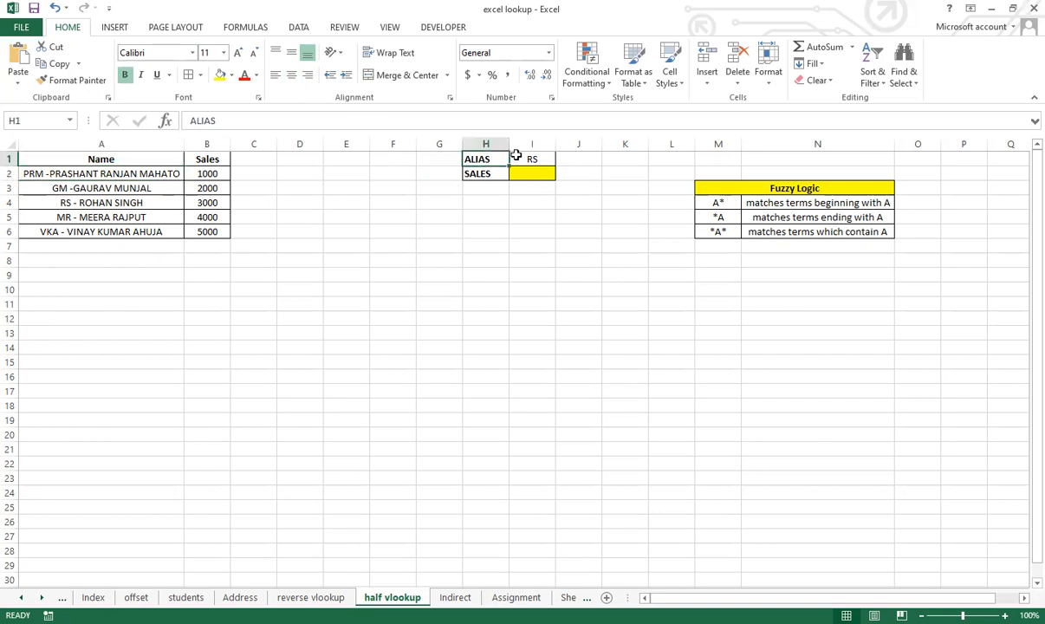
click(526, 158)
click(561, 161)
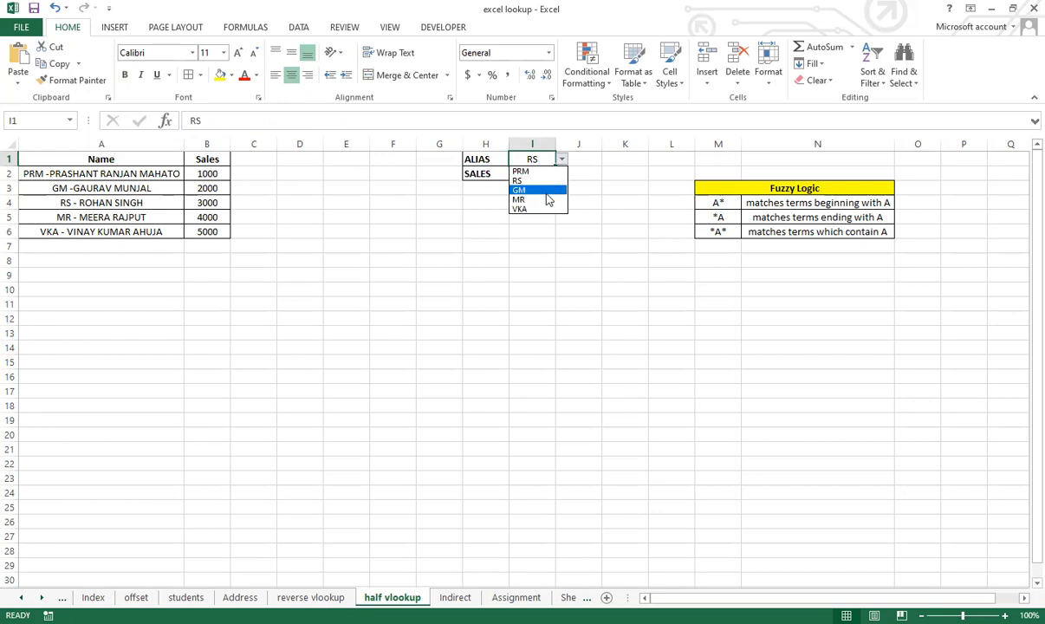
click(513, 174)
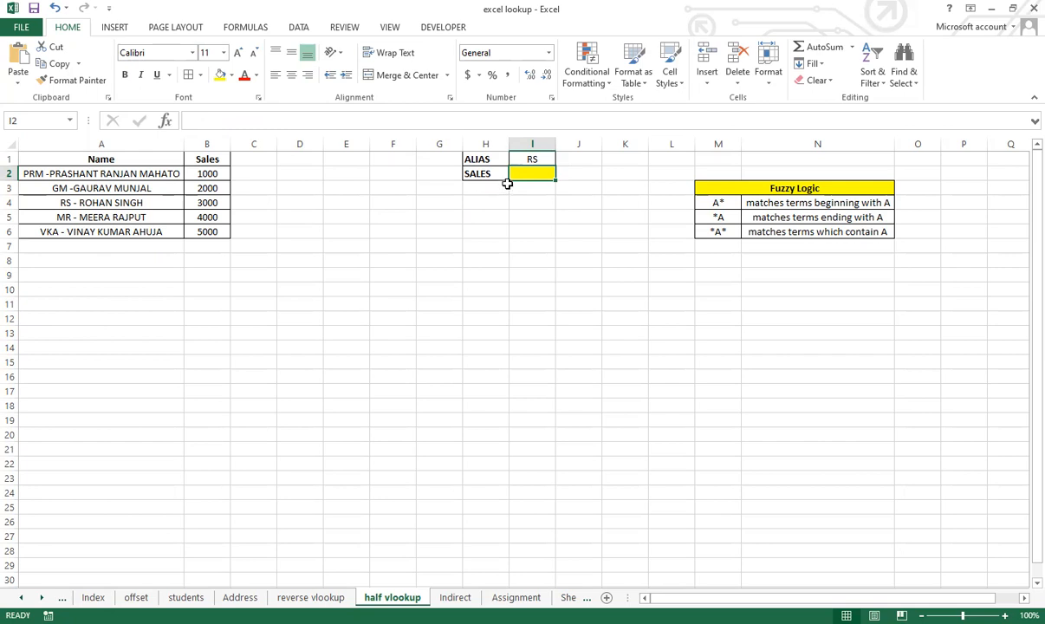
Step: Start a VLOOKUP formula in cell I3 with I1 as the lookup value and A1:B6 as the table array
click(512, 187)
text(=)
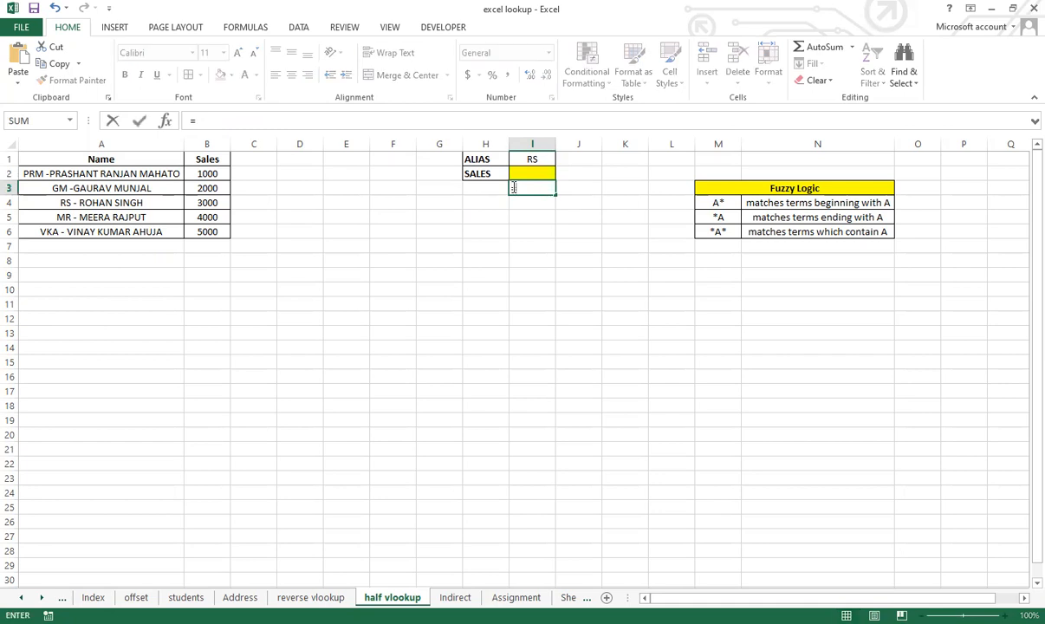
text(vl)
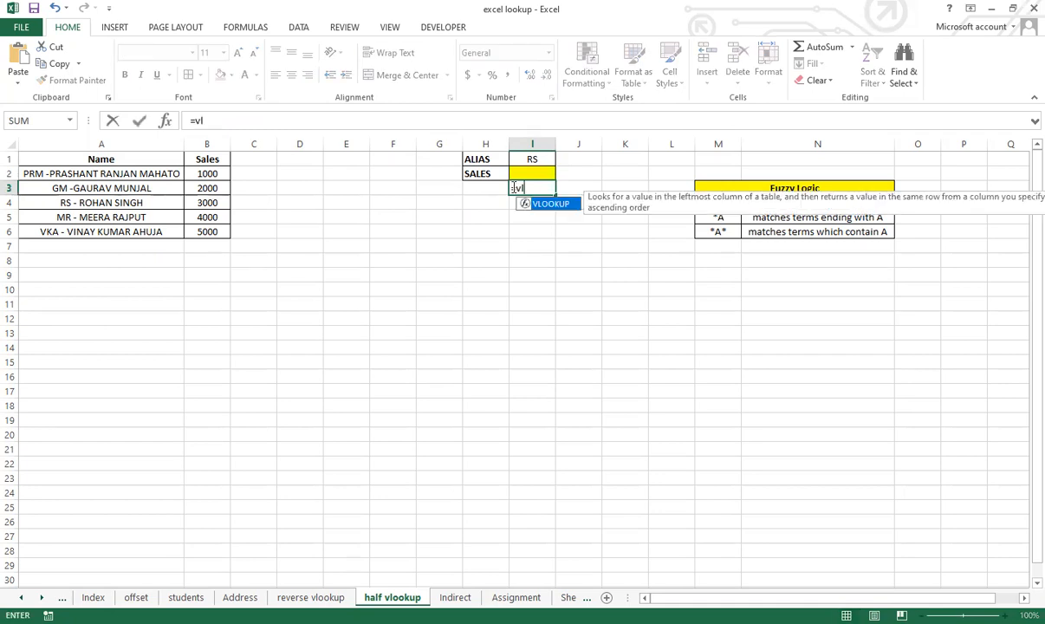
key(Tab)
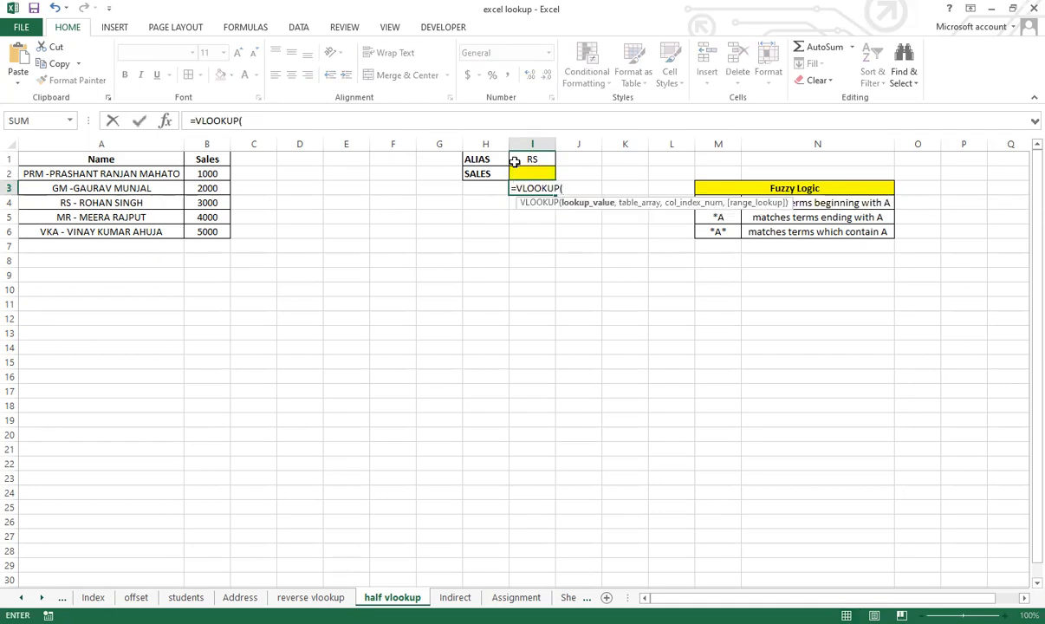
click(531, 157)
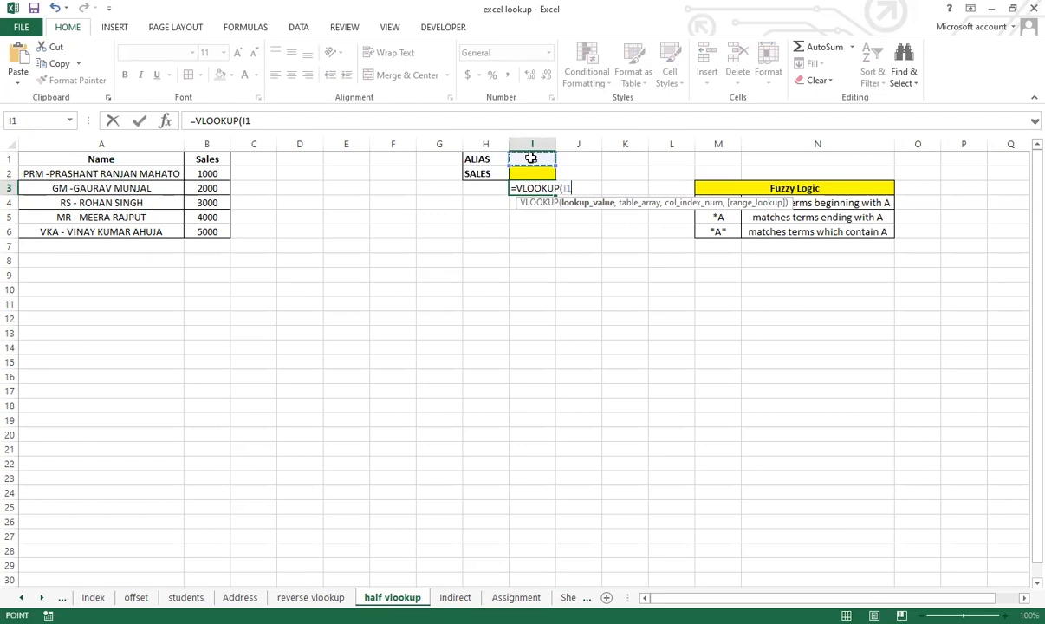
text(,)
click(69, 159)
drag(121, 173, 195, 229)
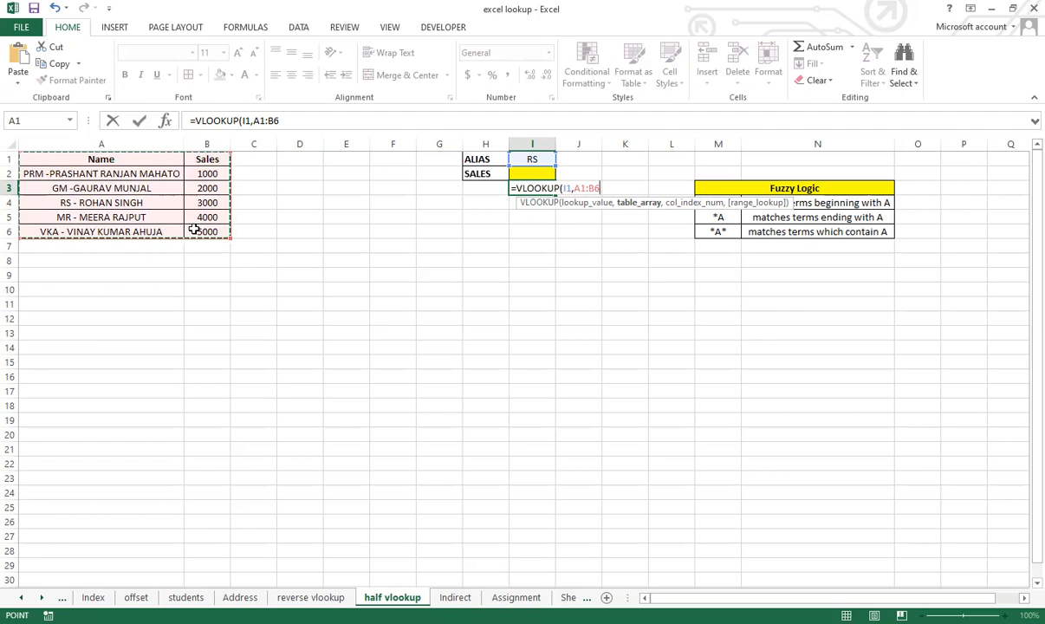
Step: Complete the I3 VLOOKUP with column index 2 and FALSE for an exact match, and enter it
text(,)
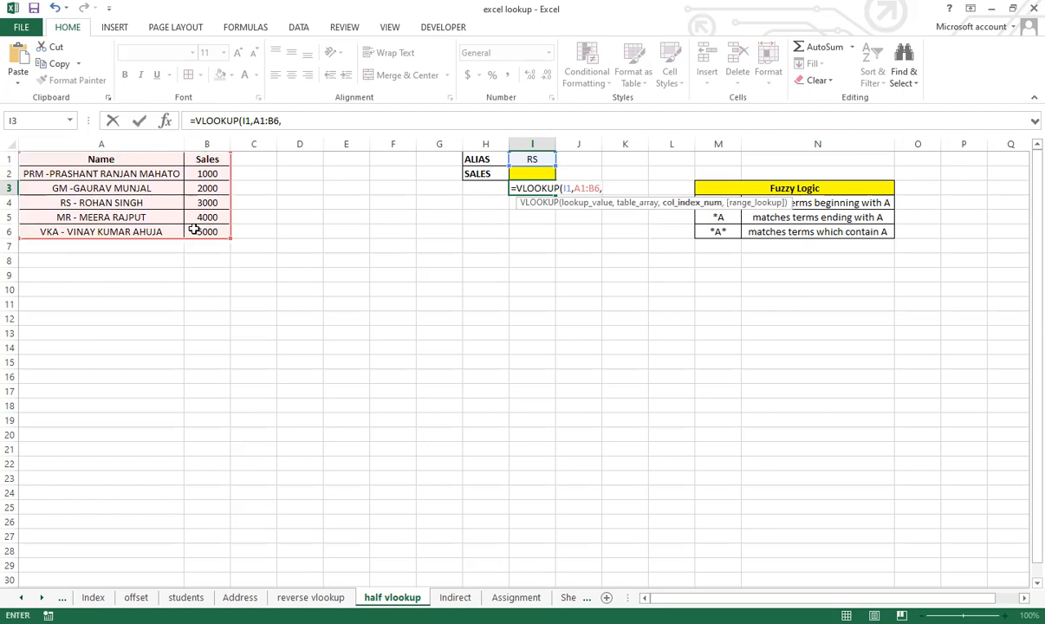
text(2,)
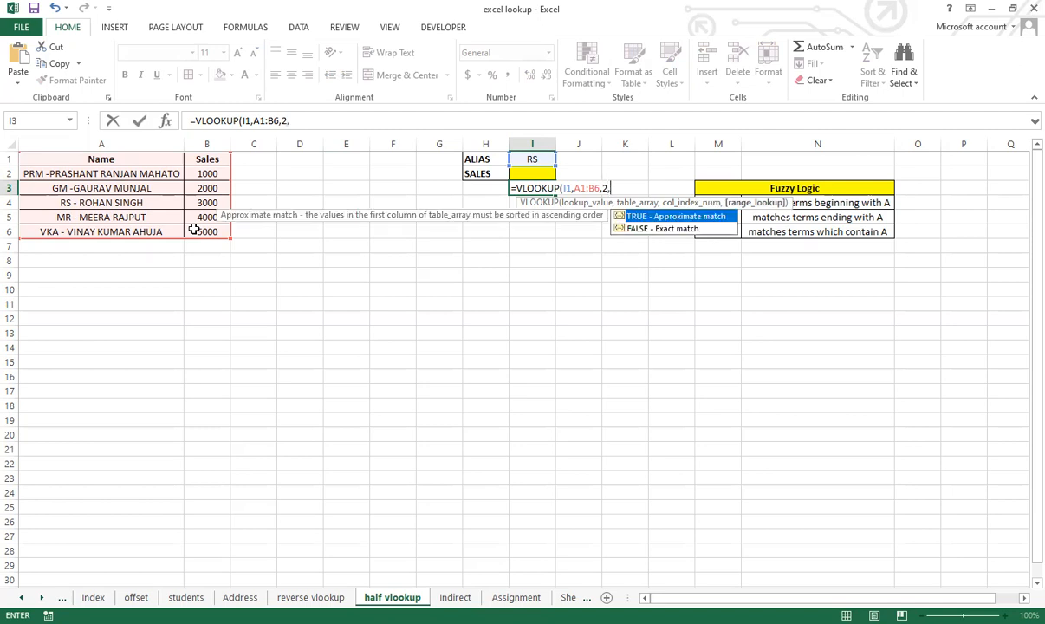
click(664, 229)
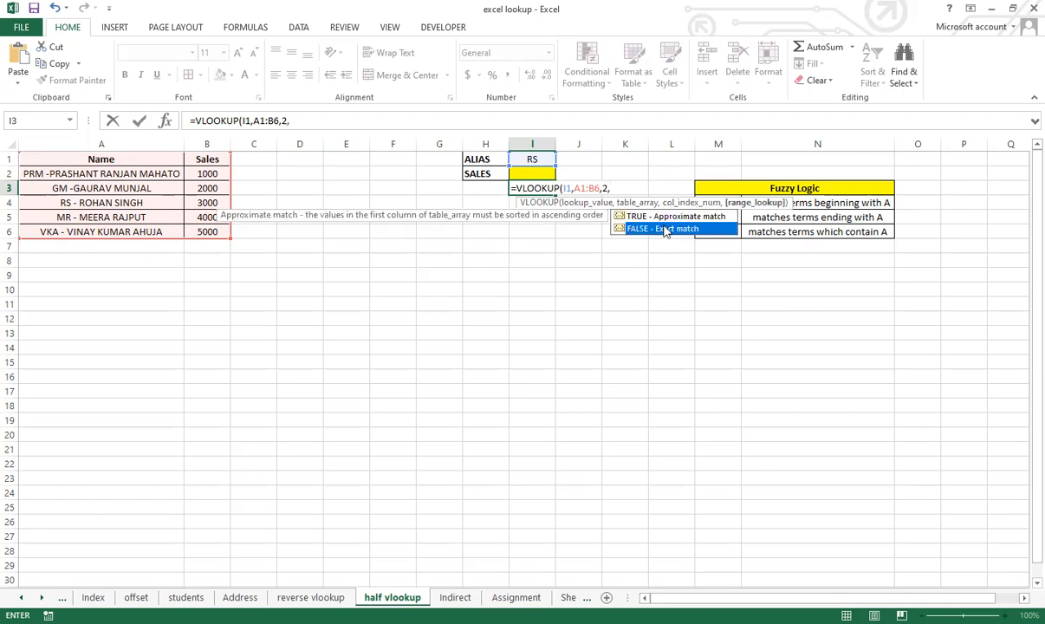
double_click(663, 229)
text())
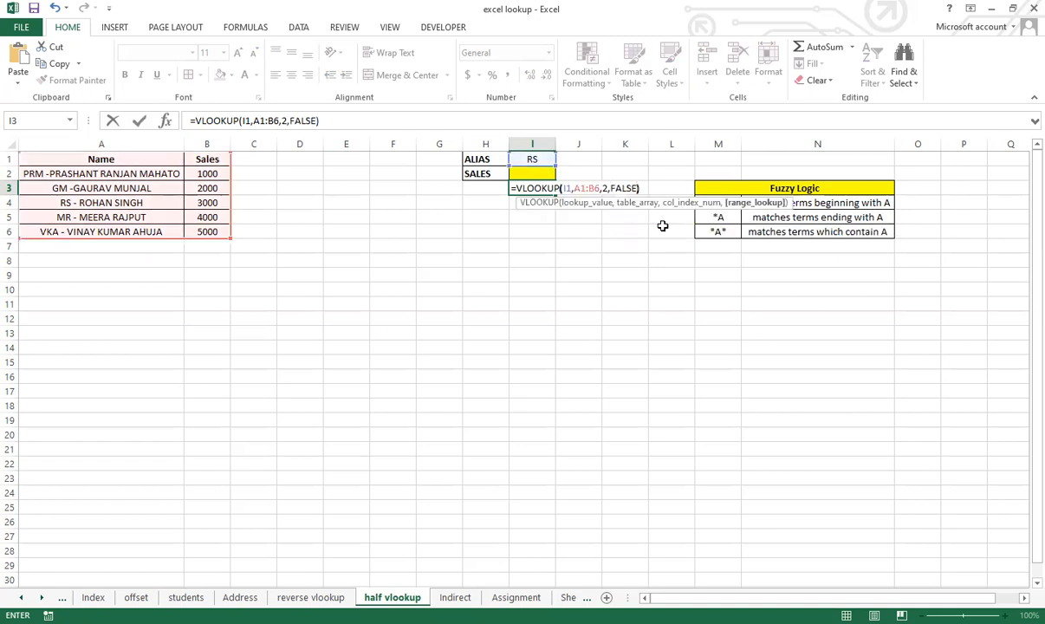
key(Return)
key(Up)
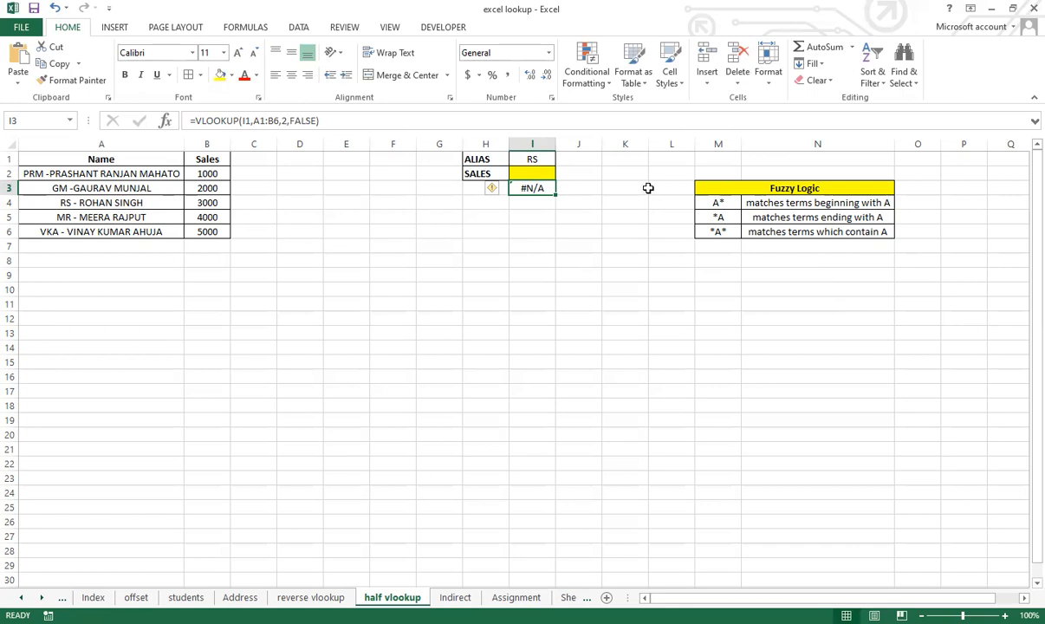
Step: Start a VLOOKUP formula in the yellow SALES cell I2 with the wildcard lookup value I1&"*"
click(533, 175)
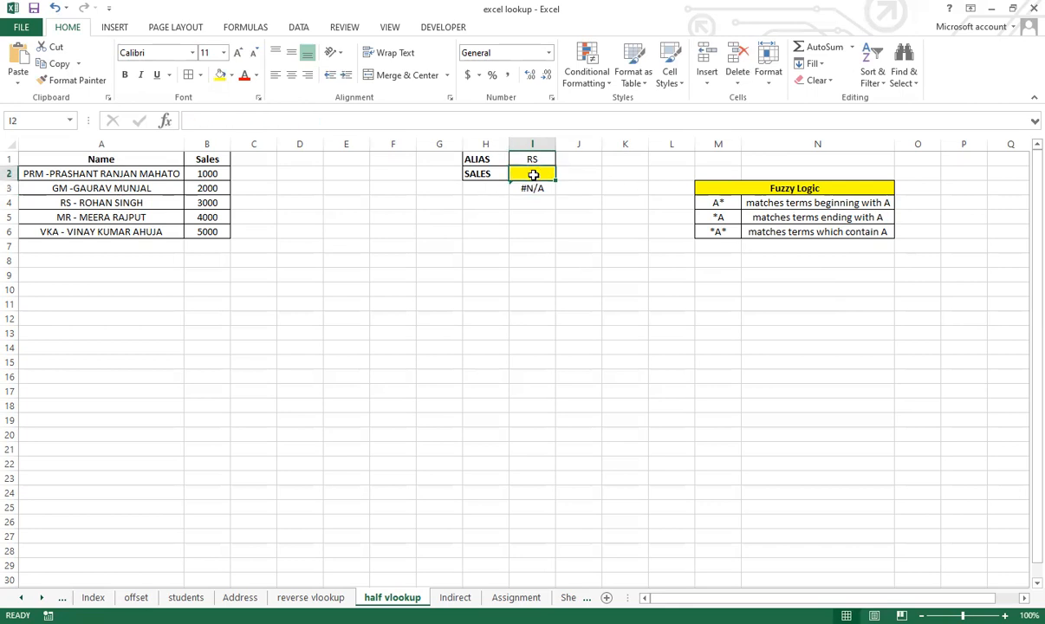
text(=)
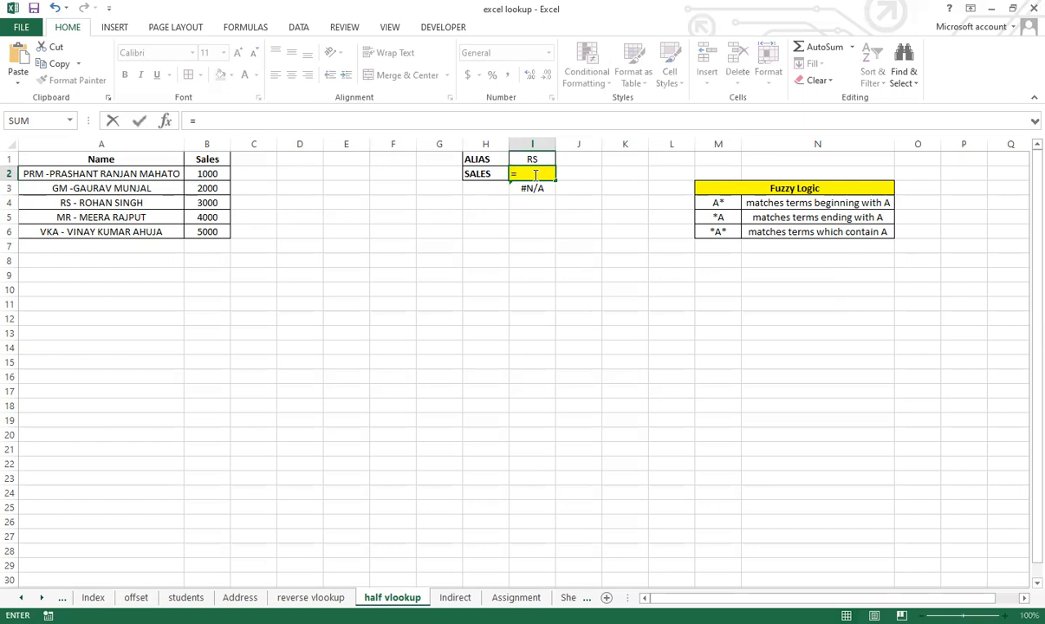
text(vl)
key(Tab)
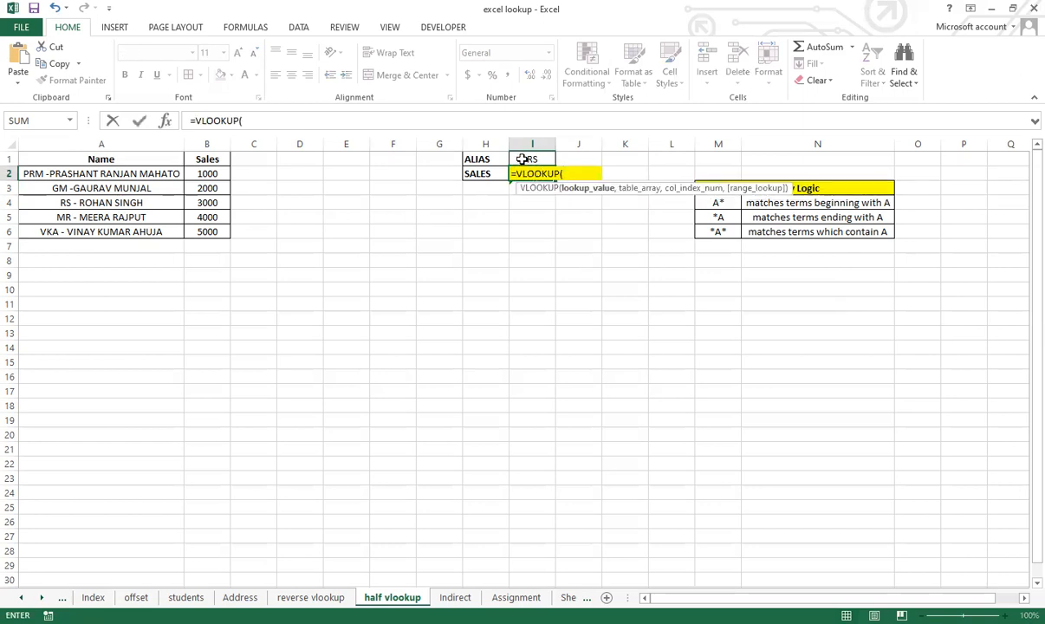
click(519, 160)
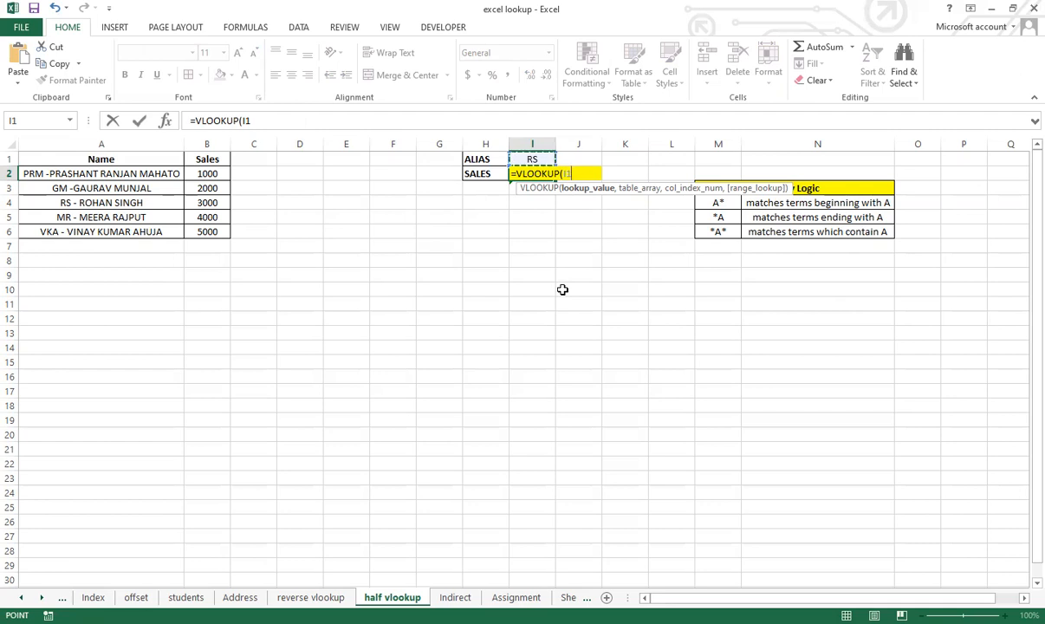
text(&")
key(BackSpace)
text("*)
key(BackSpace)
text(*",)
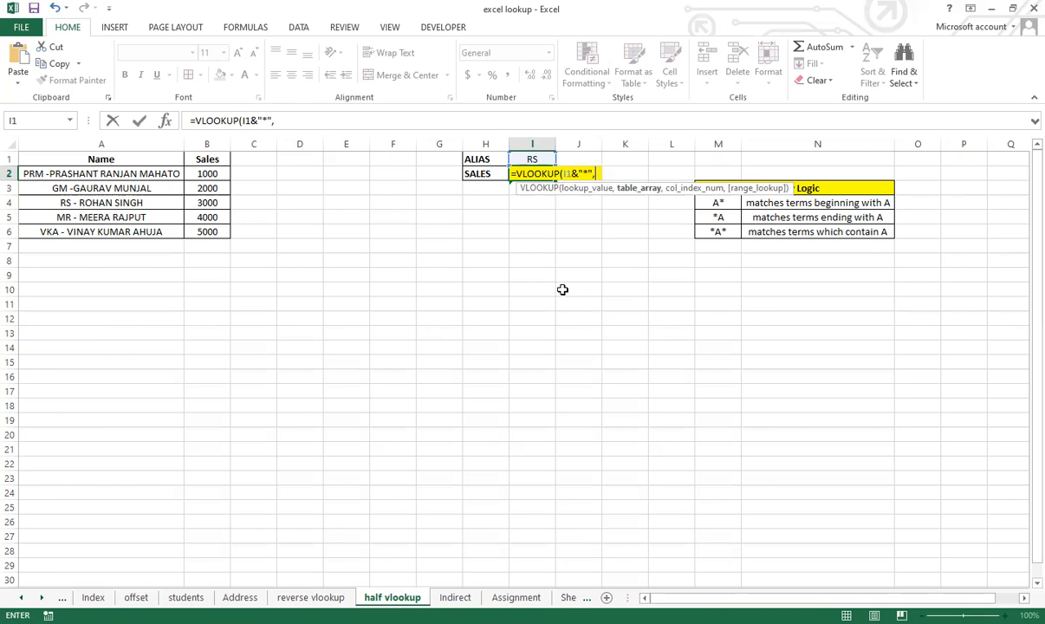
Step: Complete the I2 VLOOKUP with table array A1:B6, column index 2 and FALSE, and enter it
click(112, 159)
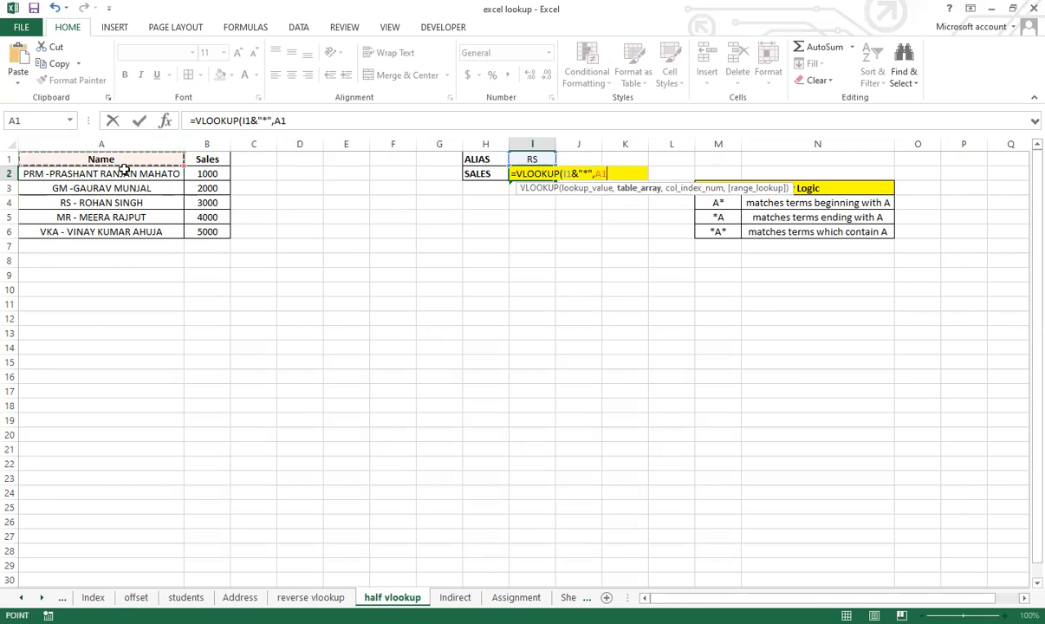
shift+click(195, 226)
text(,2)
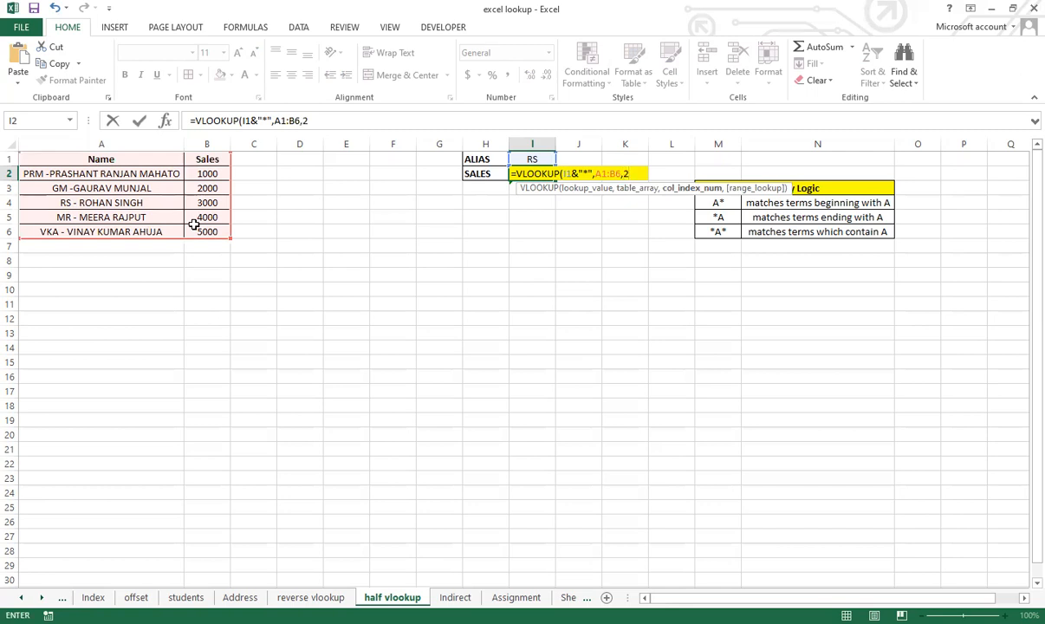
text(,)
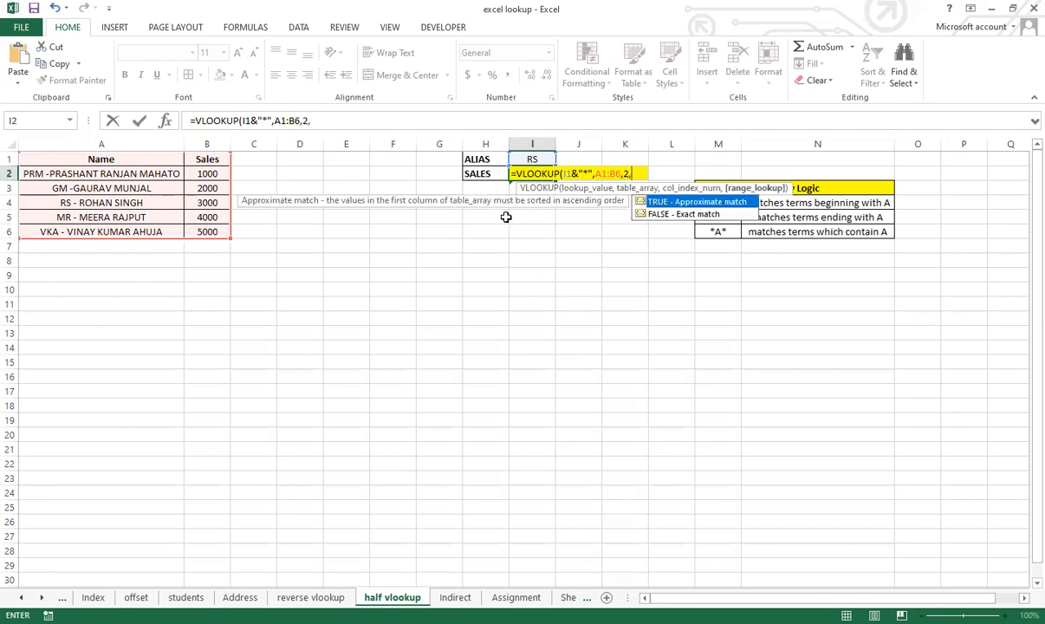
key(Down)
key(Tab)
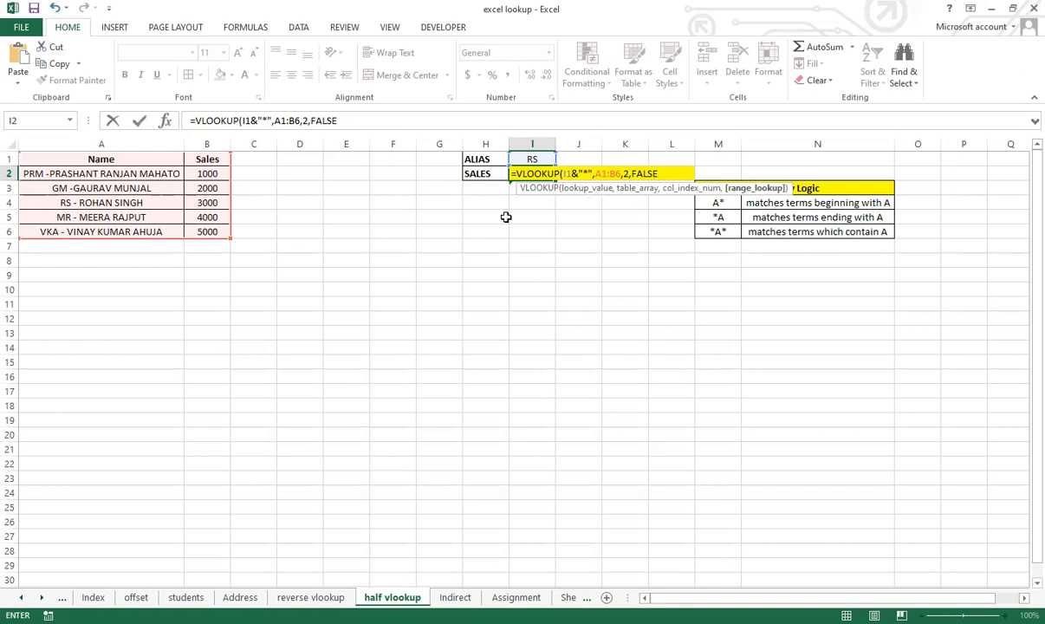
text())
key(Return)
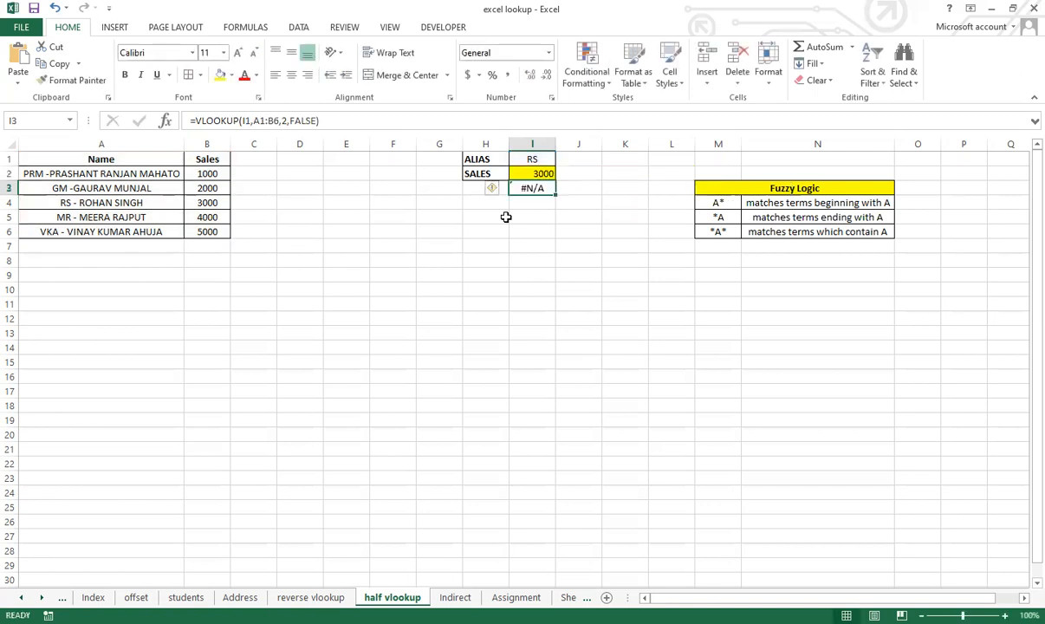
Step: Test the wildcard sales lookup by setting the alias in I1 to MR, followed by PRM
click(549, 173)
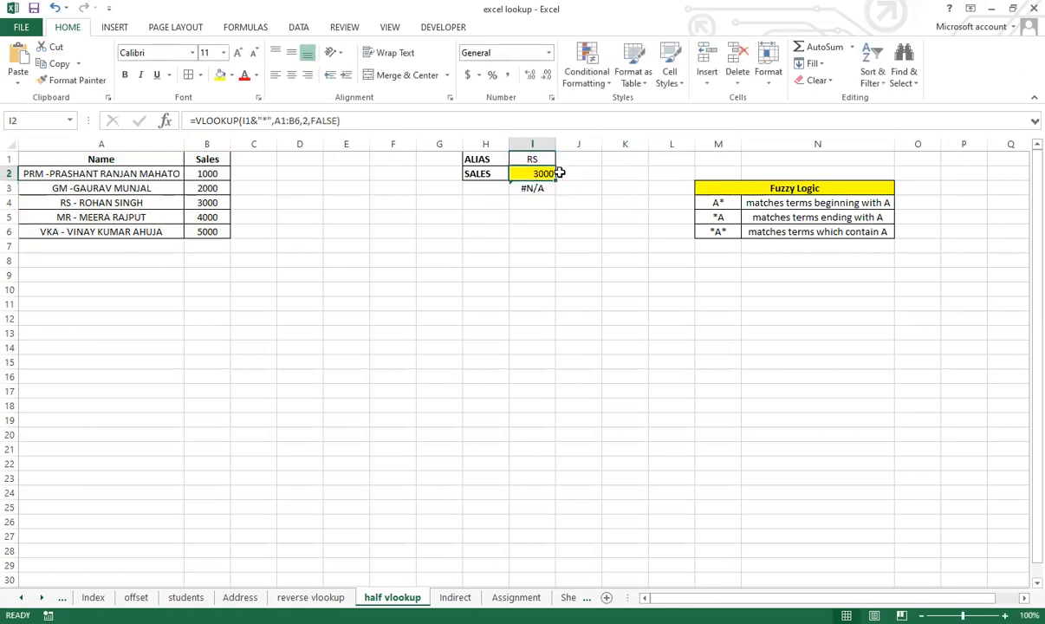
click(538, 159)
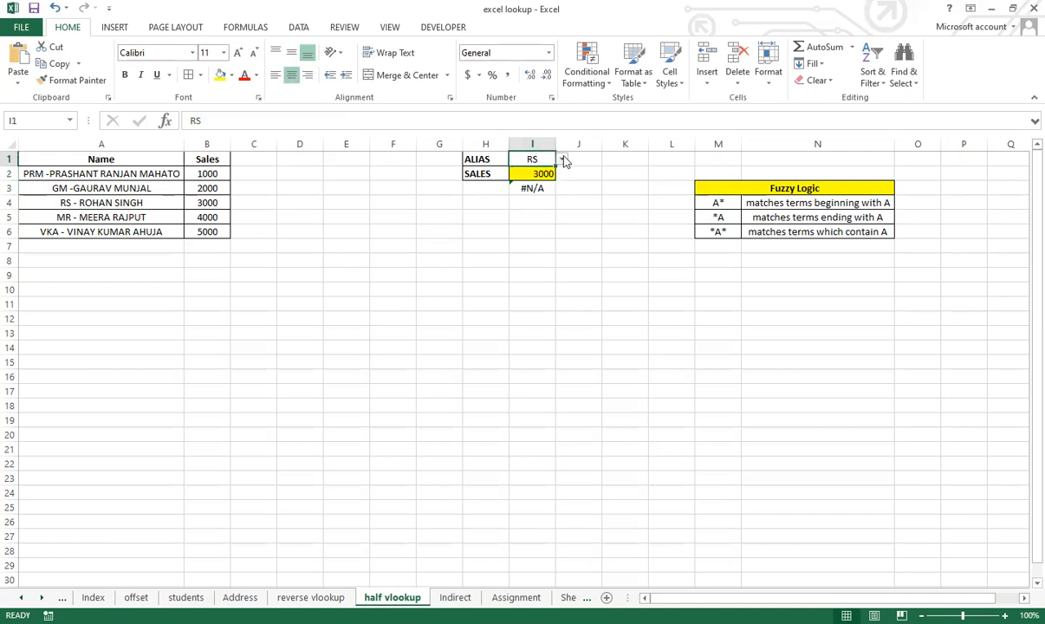
click(561, 159)
click(557, 197)
click(562, 159)
click(554, 170)
click(542, 173)
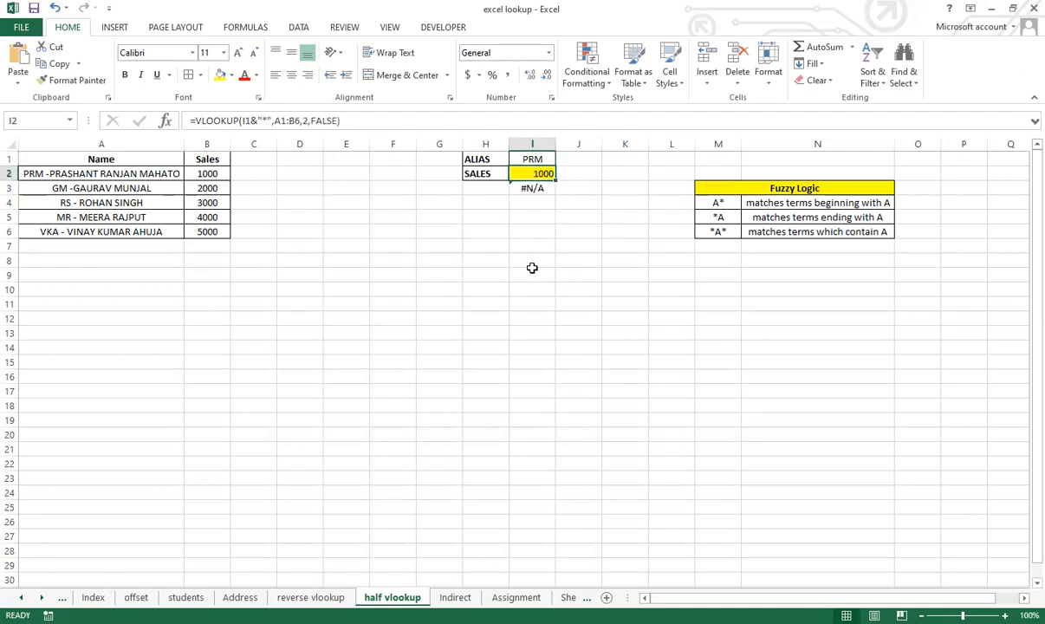